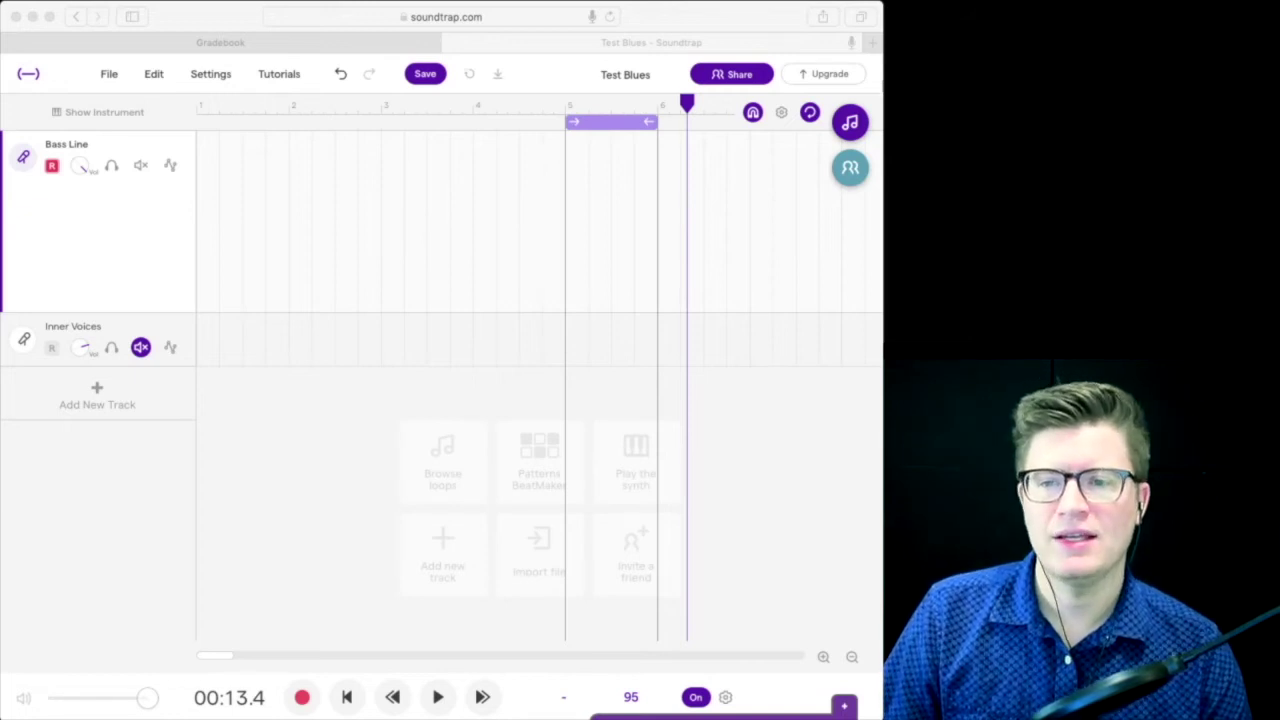
Step: Record a take on the Bass Line track over measure 5 and play it back
{"action": "key", "text": "super+Tab"}
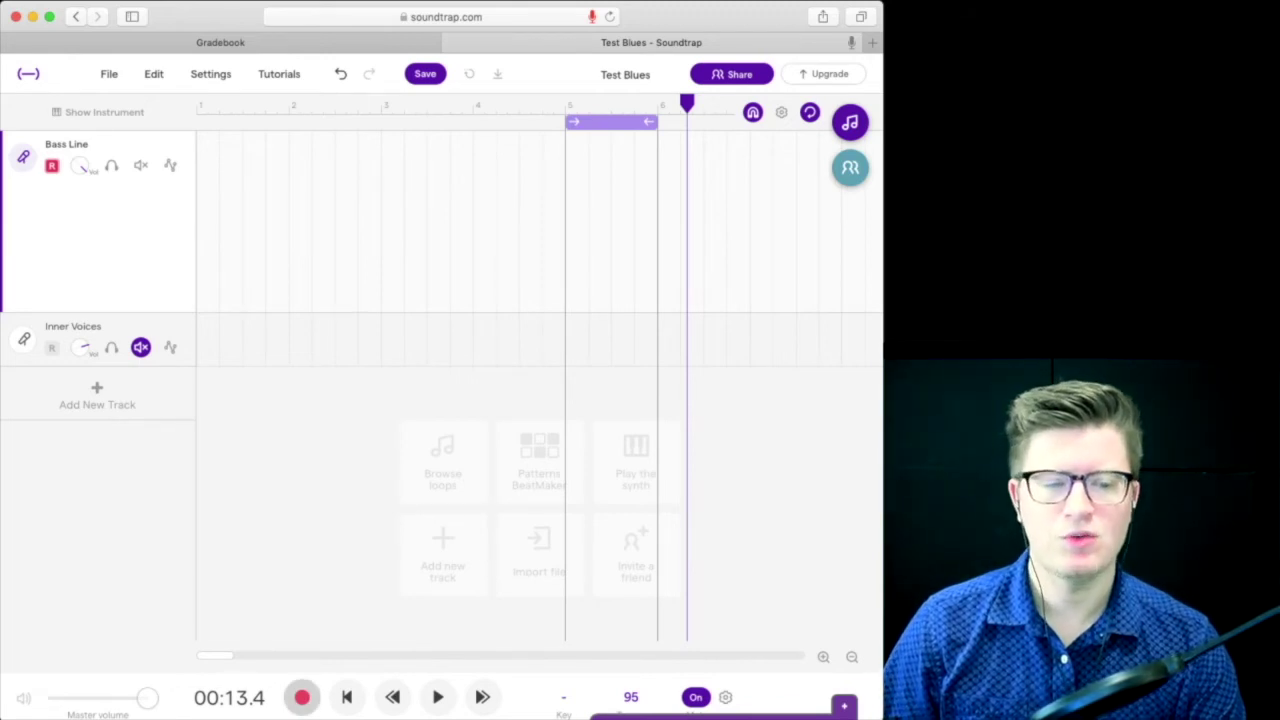
{"action": "key", "text": "r"}
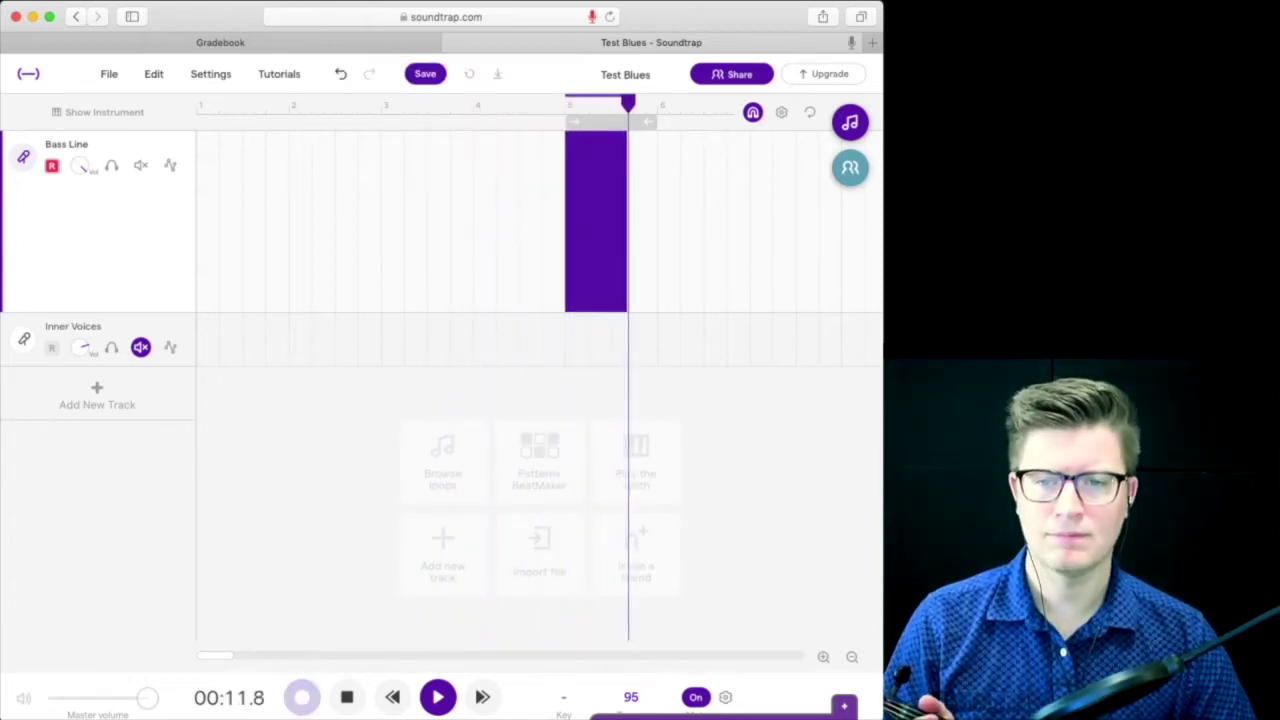
{"action": "key", "text": "space"}
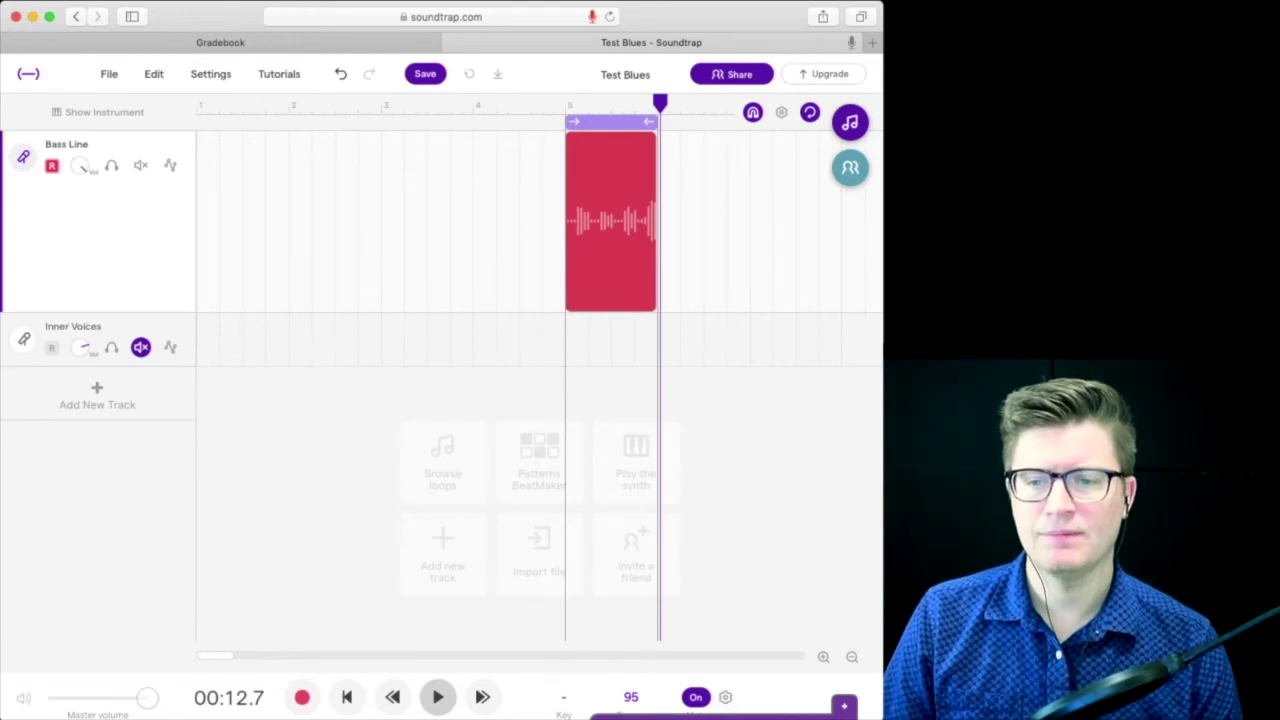
{"action": "left_click", "coordinate": [438, 697]}
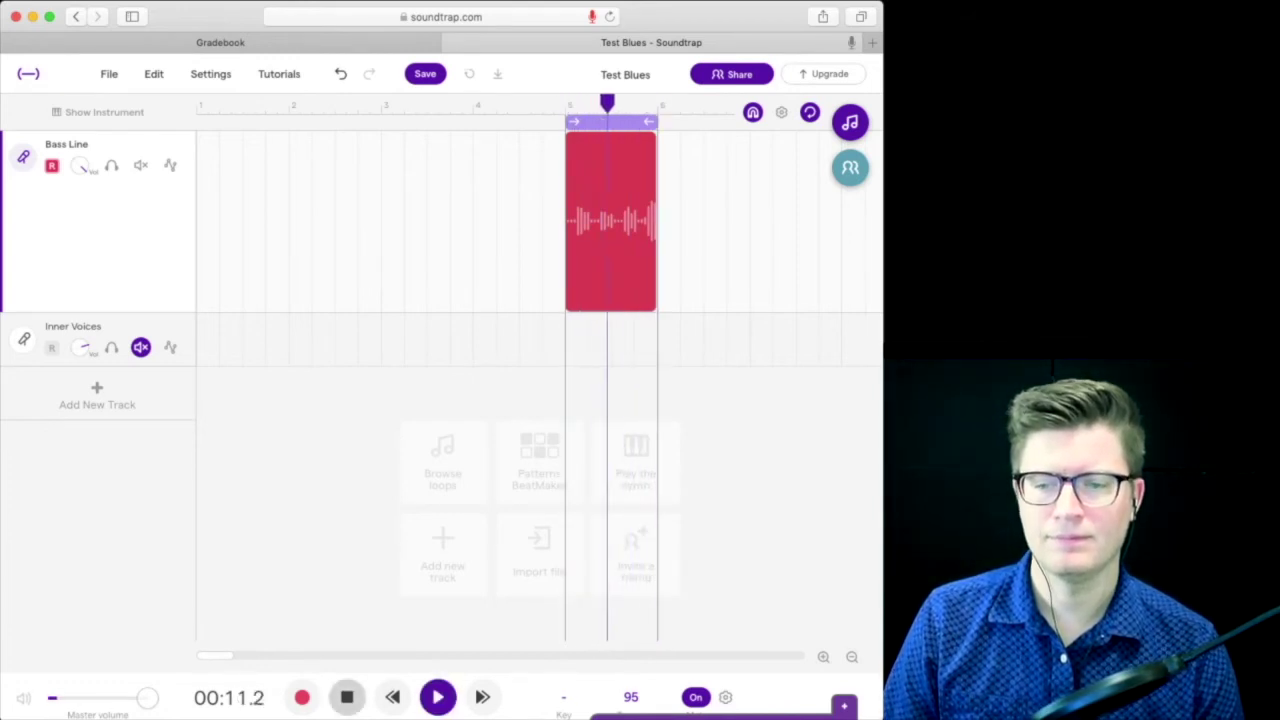
{"action": "left_click", "coordinate": [346, 697]}
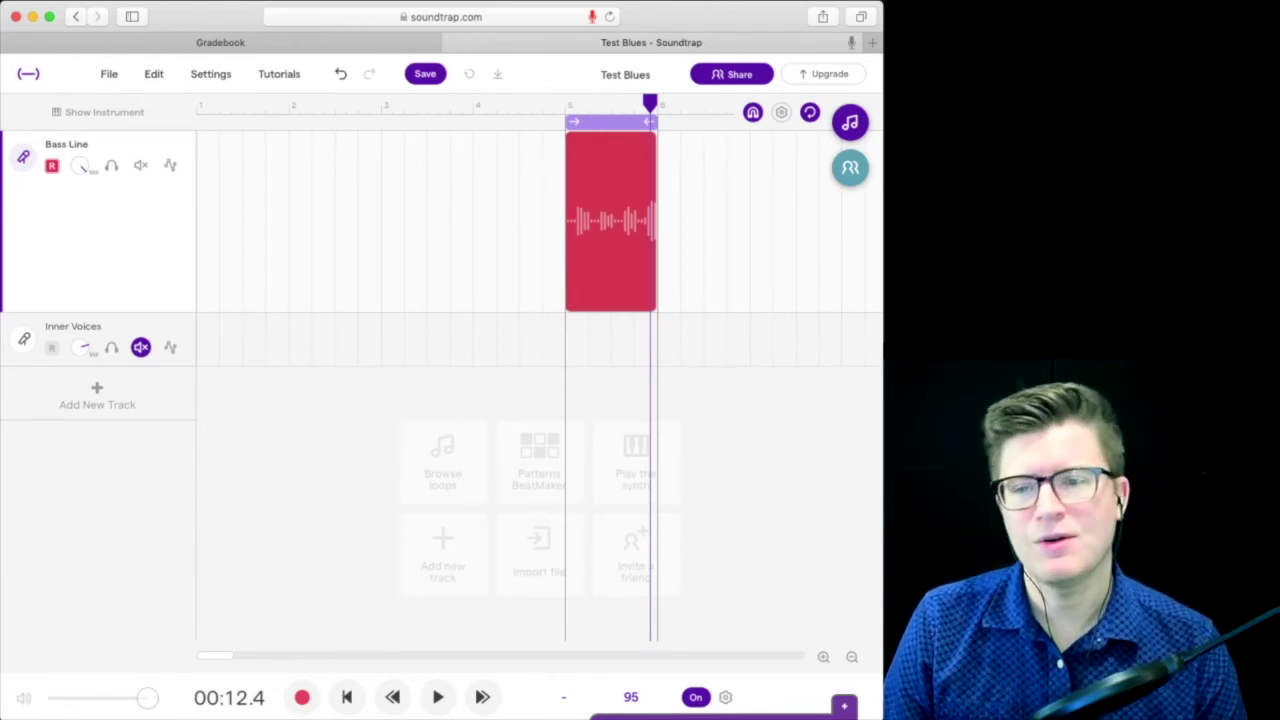
Step: Extend the loop region by one measure on each side so it runs from measure 4 to the start of measure 7
{"action": "left_click_drag", "start_coordinate": [574, 121], "coordinate": [481, 121]}
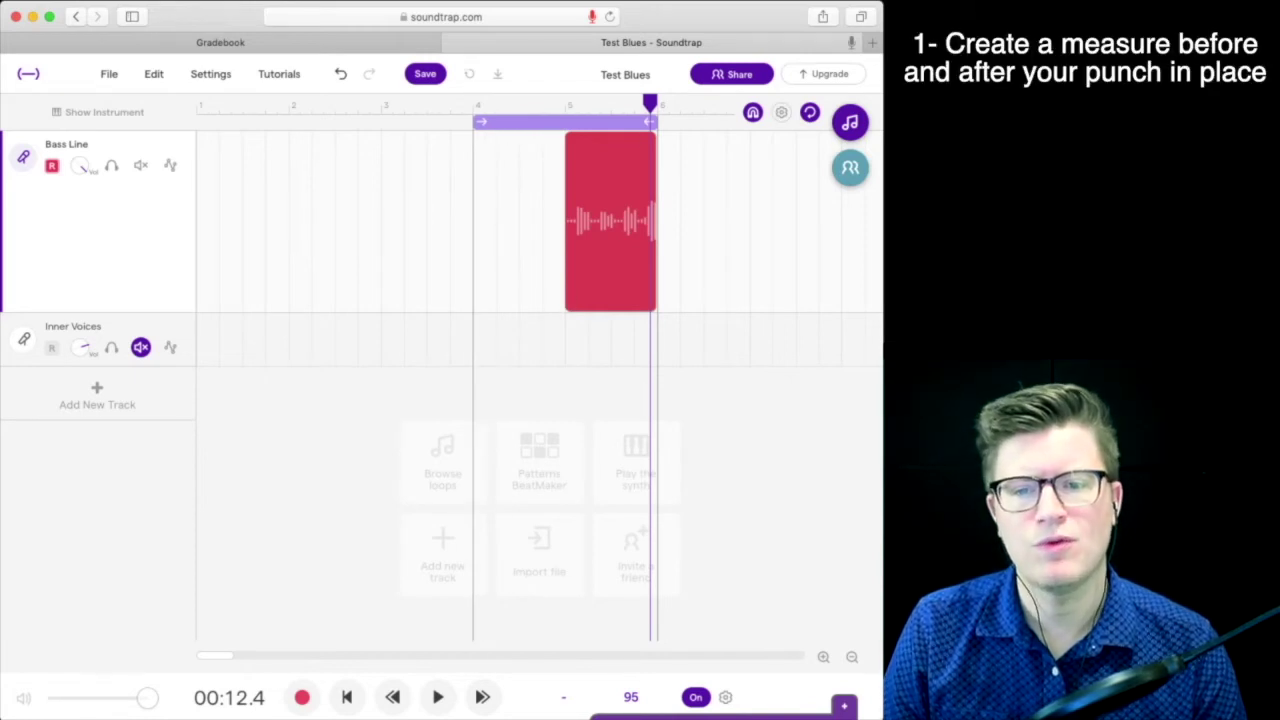
{"action": "left_click_drag", "start_coordinate": [651, 121], "coordinate": [735, 121]}
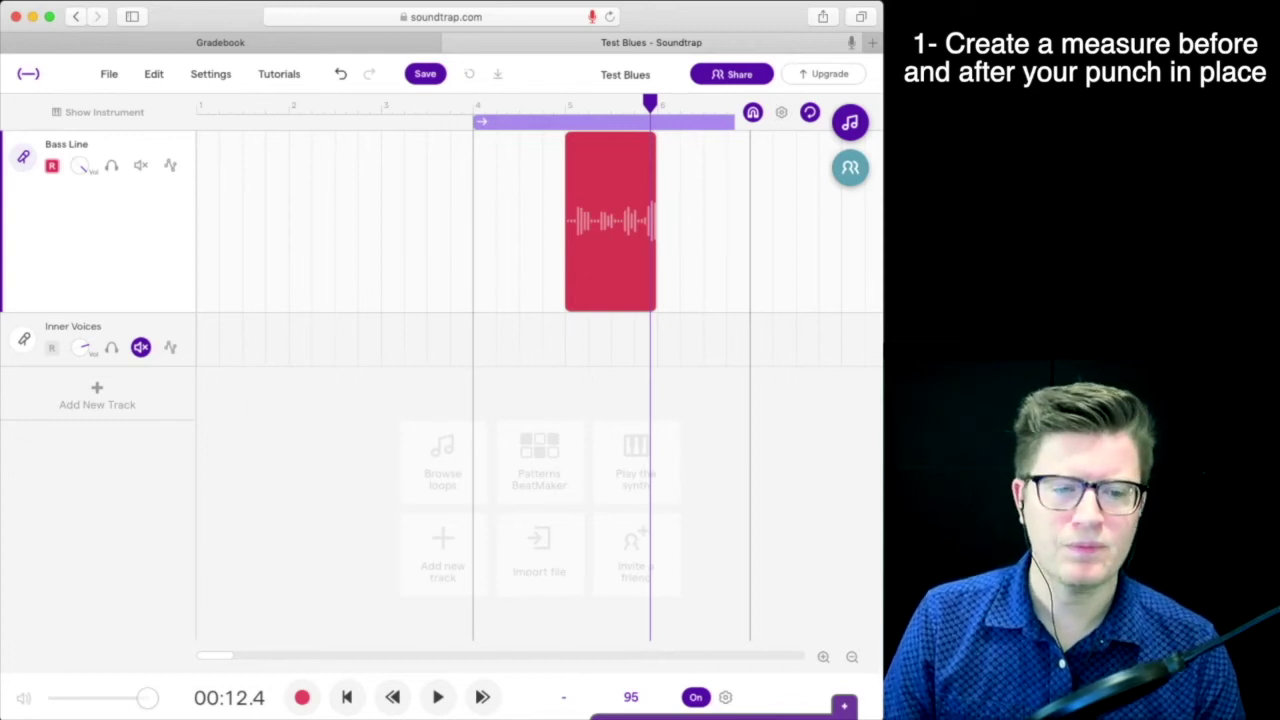
{"action": "scroll", "coordinate": [515, 250], "scroll_direction": "right", "scroll_amount": 2}
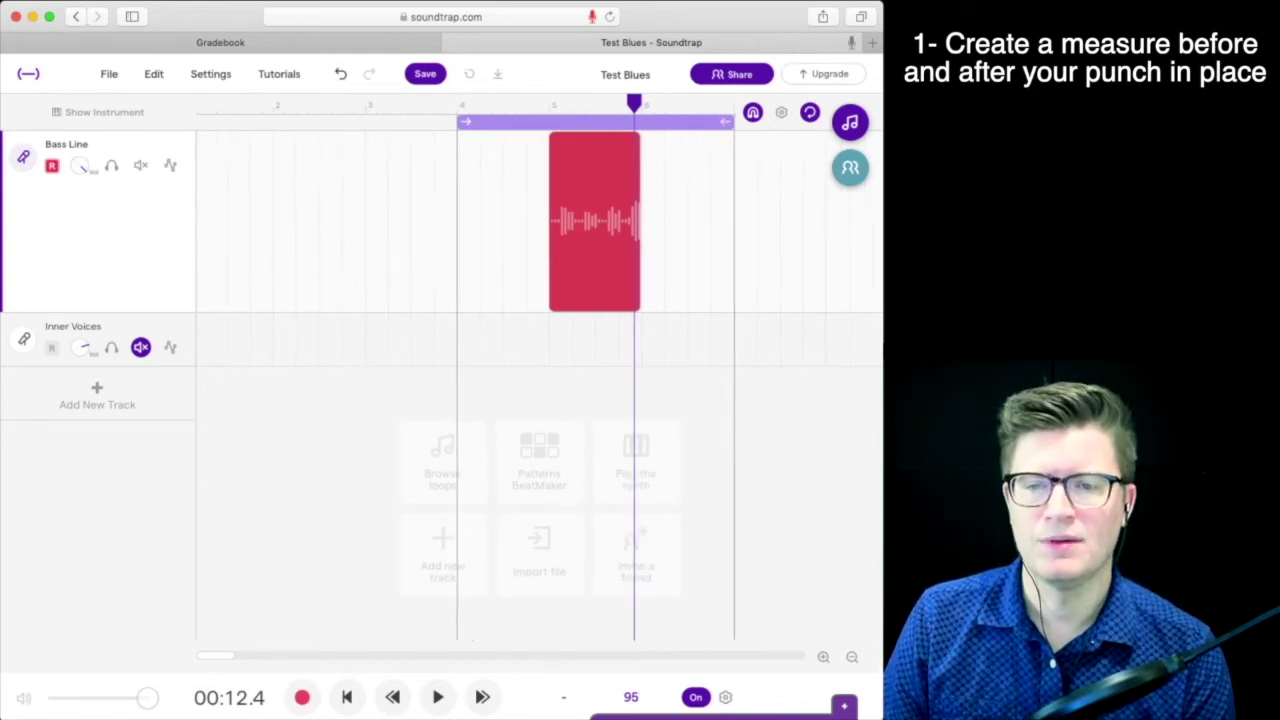
Step: Delete the one-measure Bass Line take and record a new one across the loop region from measure 4 to measure 7
{"action": "mouse_move", "coordinate": [551, 220]}
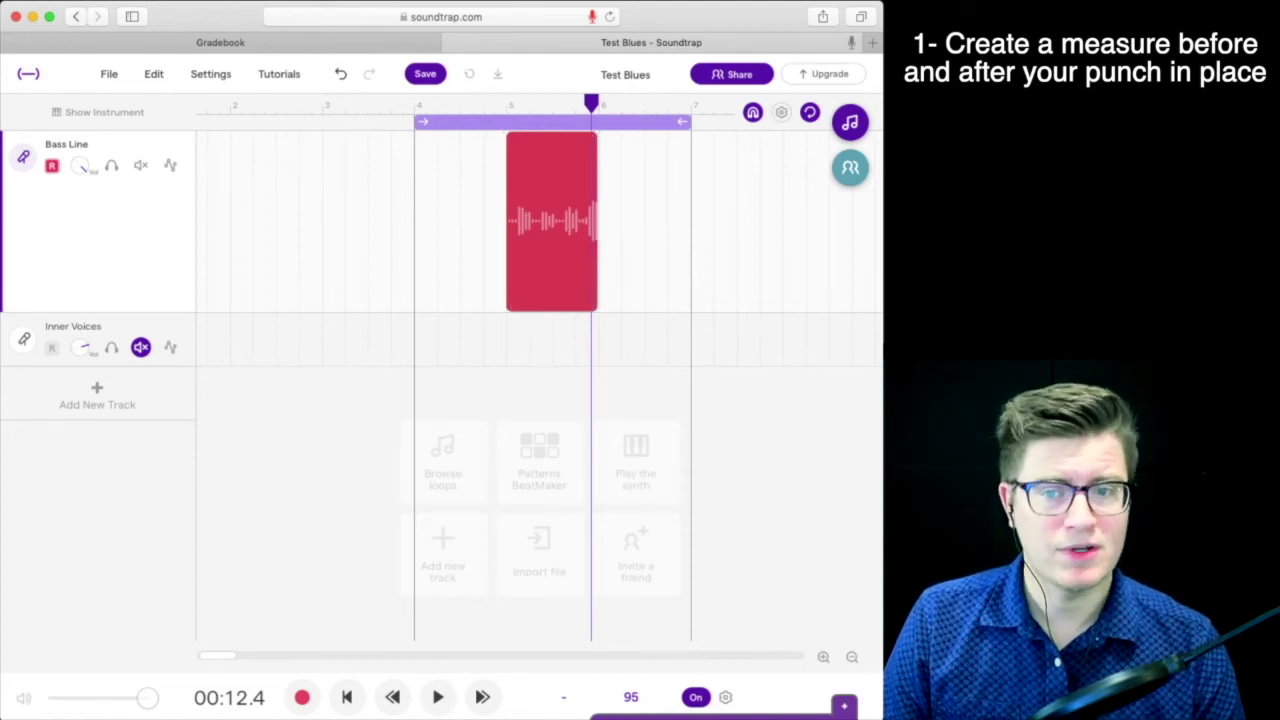
{"action": "left_click", "coordinate": [555, 250]}
{"action": "key", "text": "Delete"}
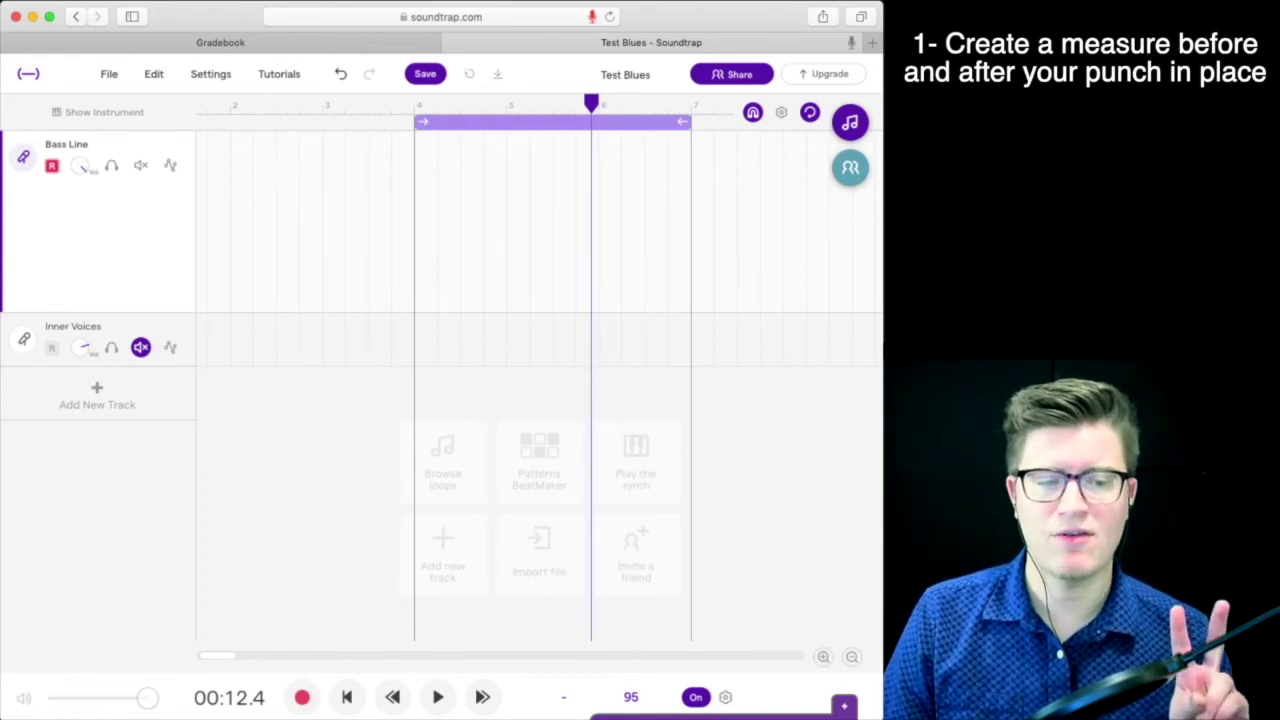
{"action": "left_click", "coordinate": [301, 697]}
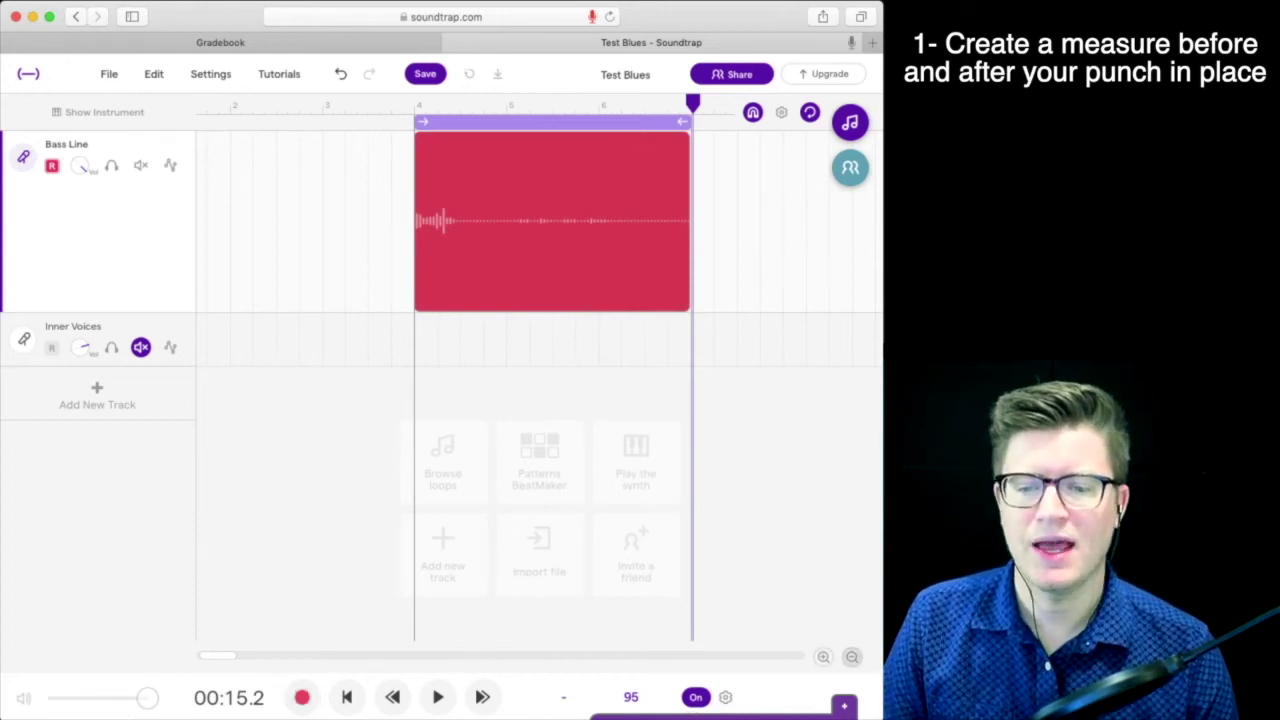
Step: Play back the new Bass Line take from the downbeat of measure 5
{"action": "left_click", "coordinate": [823, 657]}
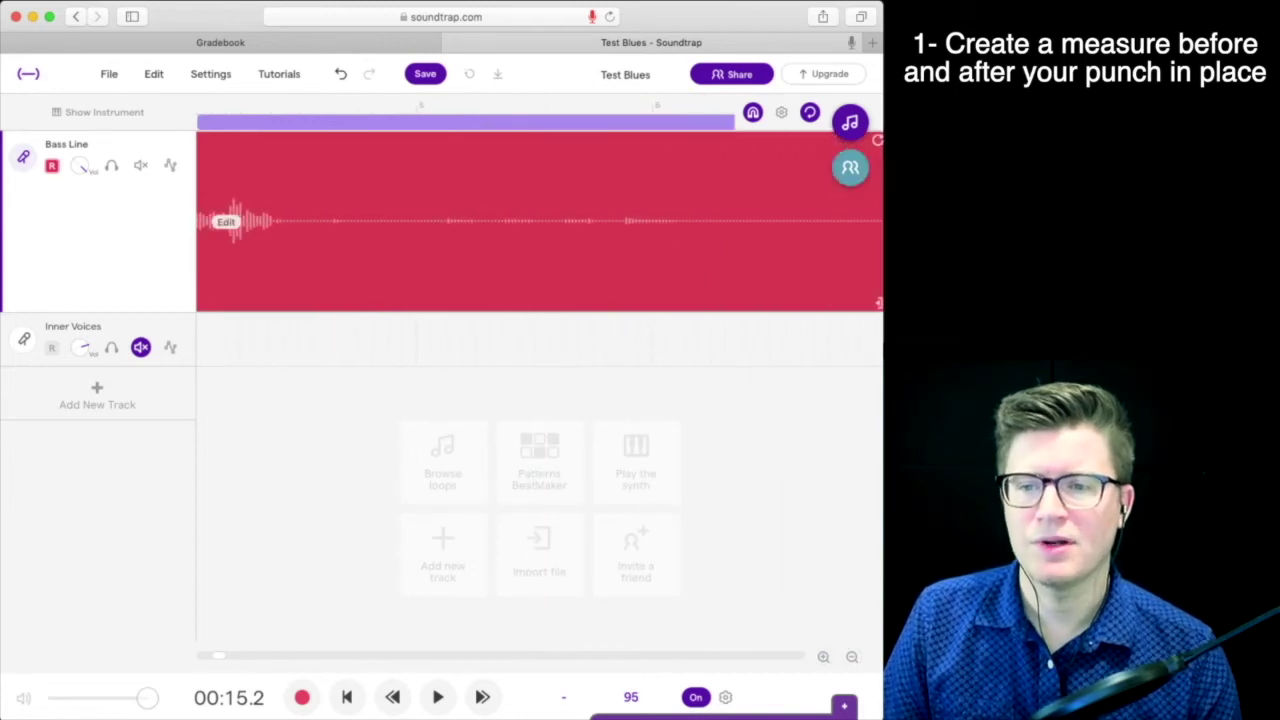
{"action": "left_click", "coordinate": [420, 106]}
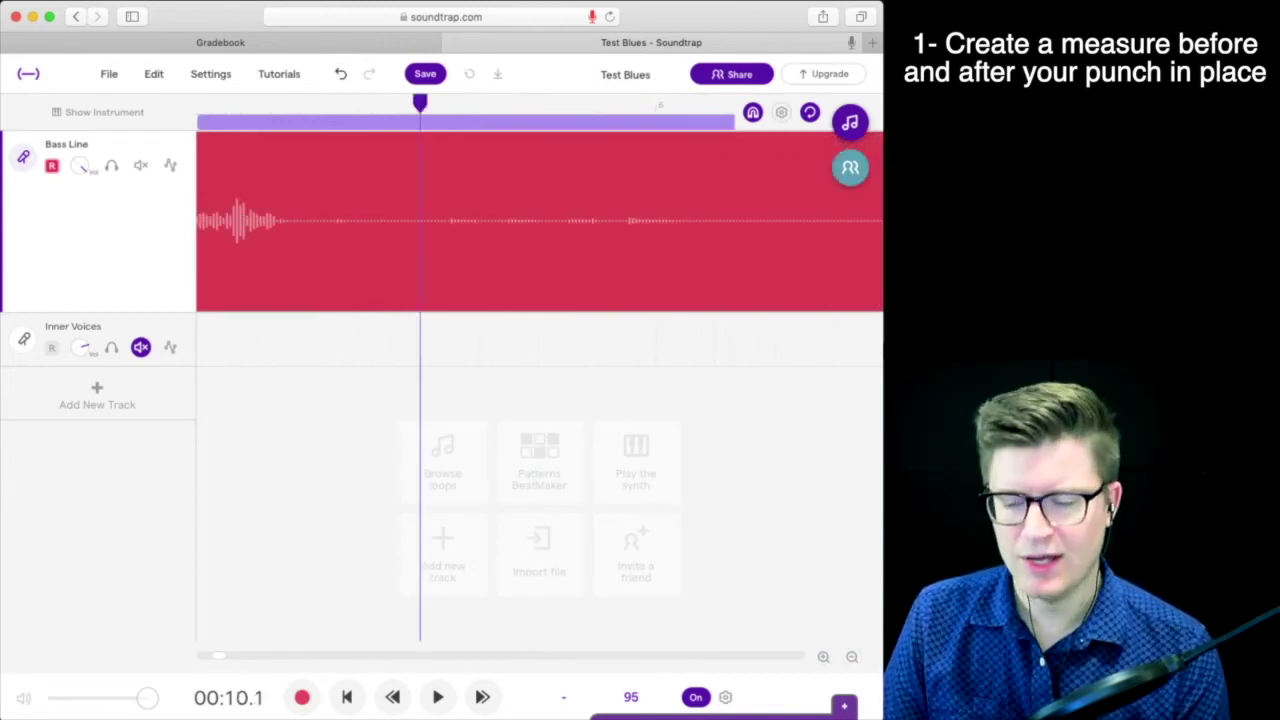
{"action": "key", "text": "space"}
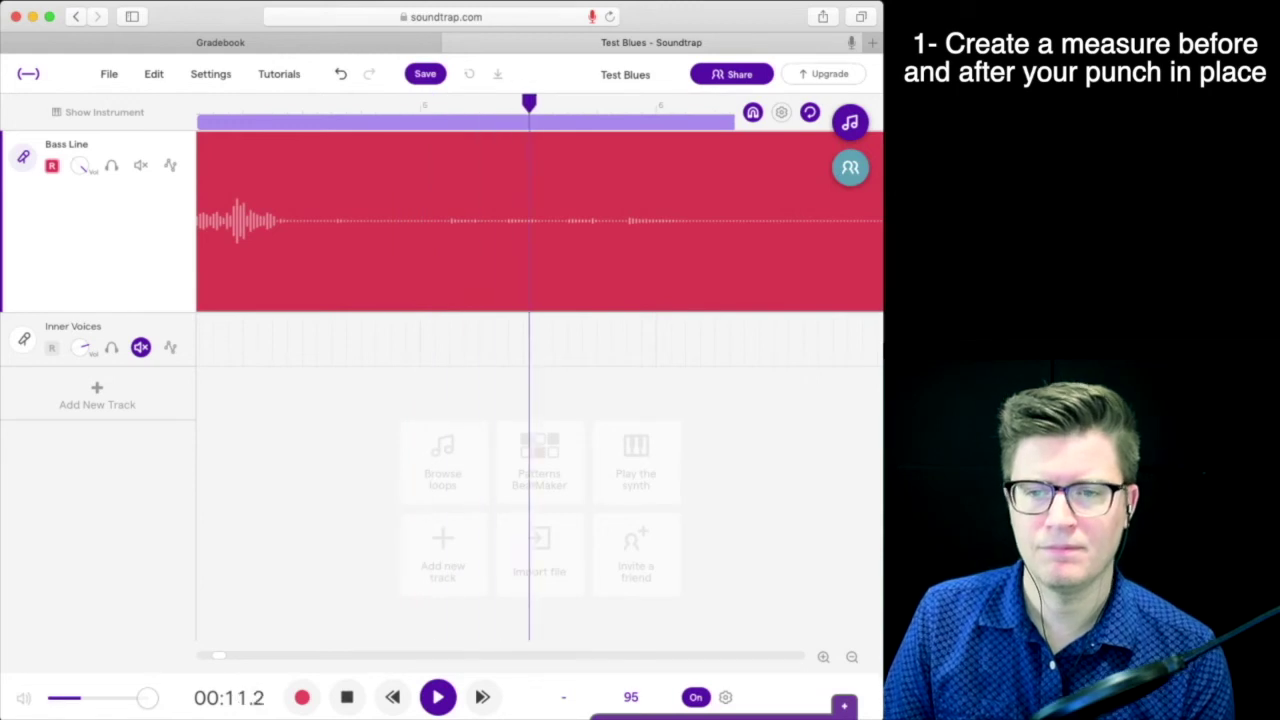
{"action": "key", "text": "space"}
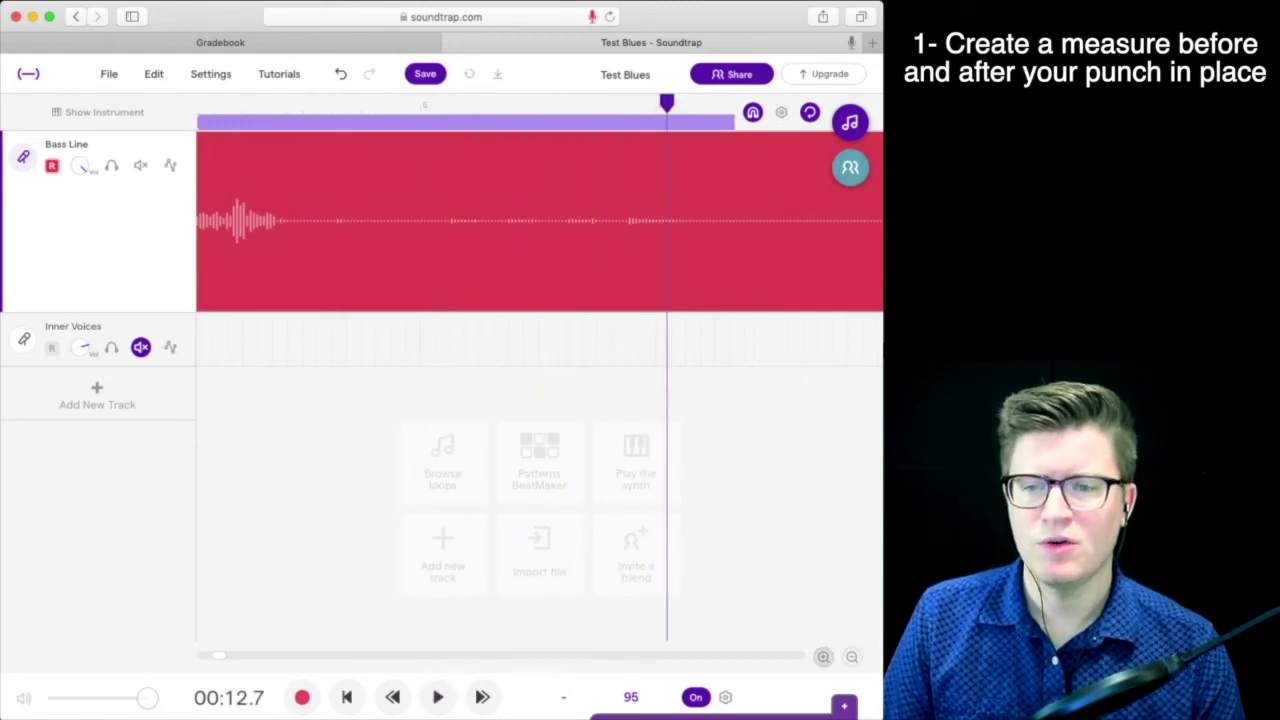
Step: Return the playhead to the downbeat of measure 5 with looping on, and make the Bass Line track taller
{"action": "left_click", "coordinate": [823, 657]}
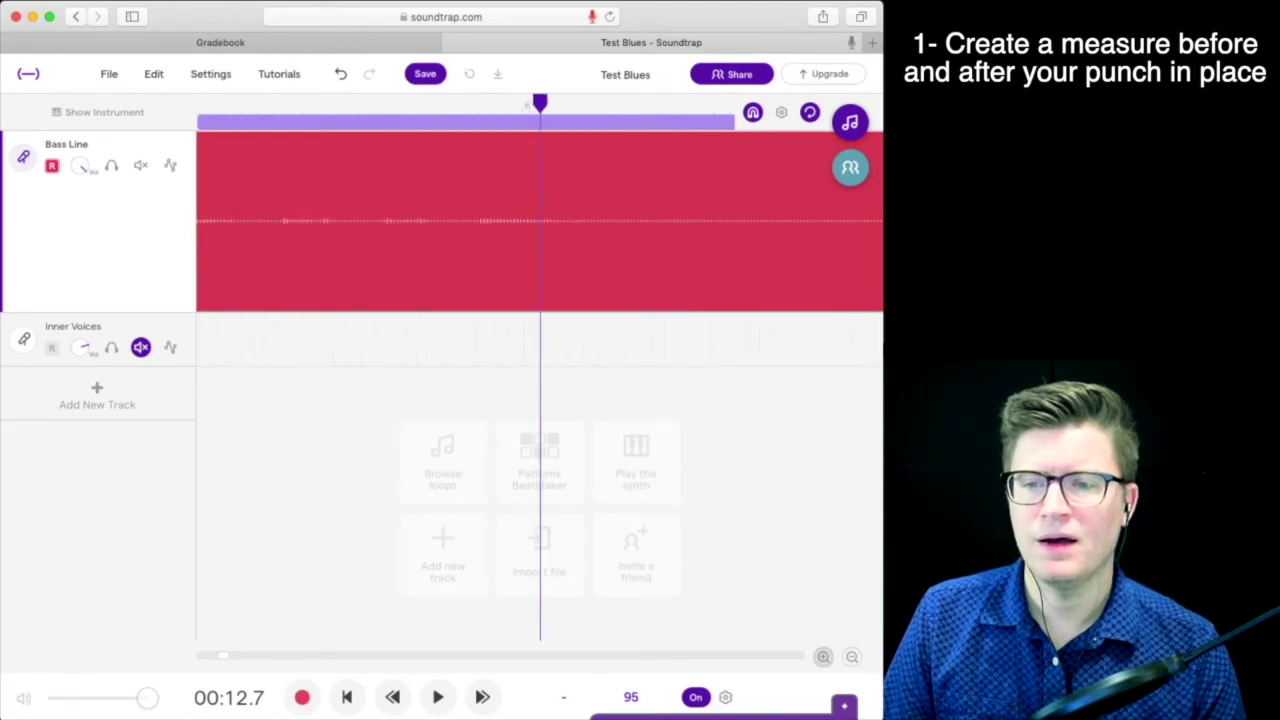
{"action": "scroll", "coordinate": [540, 221], "scroll_direction": "left", "scroll_amount": 1}
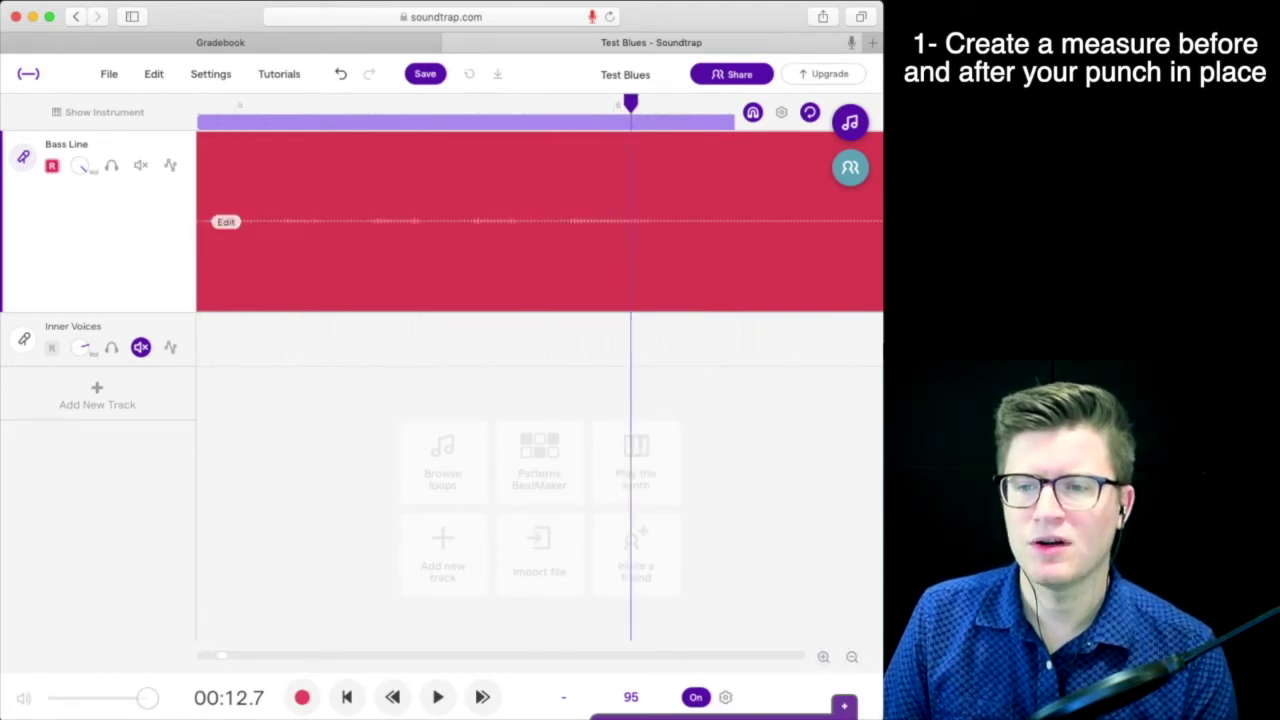
{"action": "key", "text": "l"}
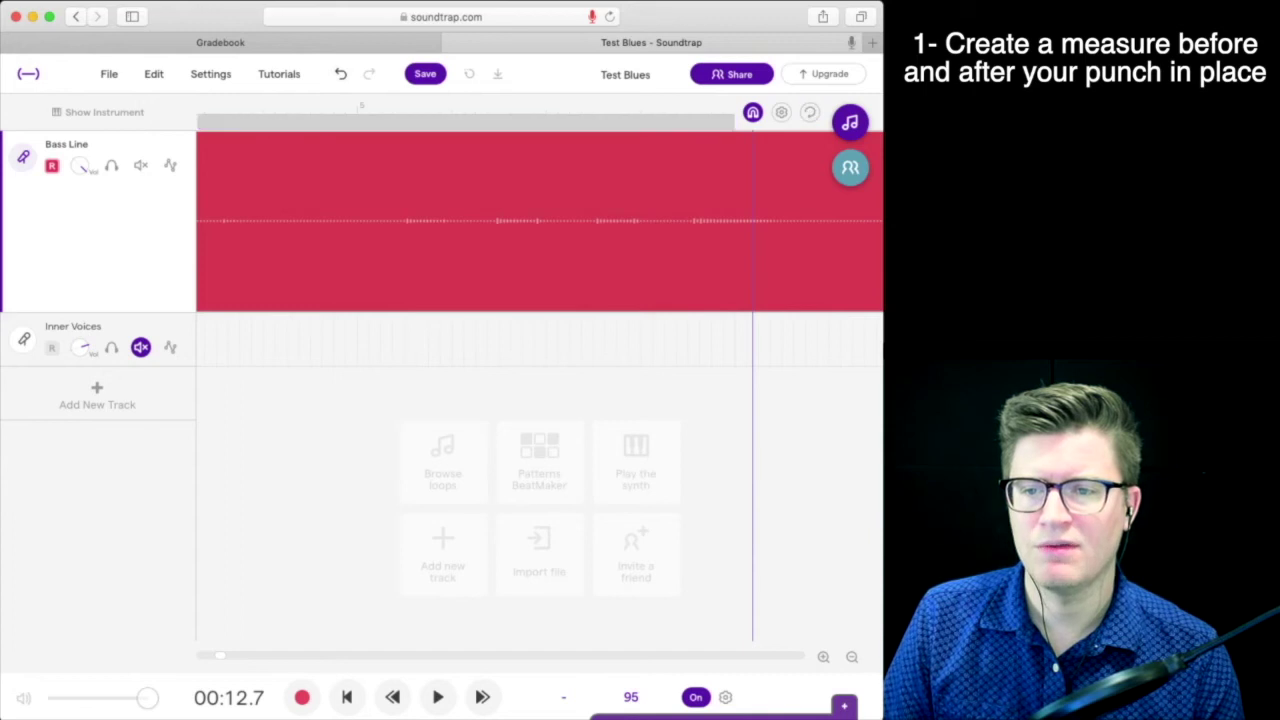
{"action": "left_click", "coordinate": [357, 105]}
{"action": "left_click", "coordinate": [810, 112]}
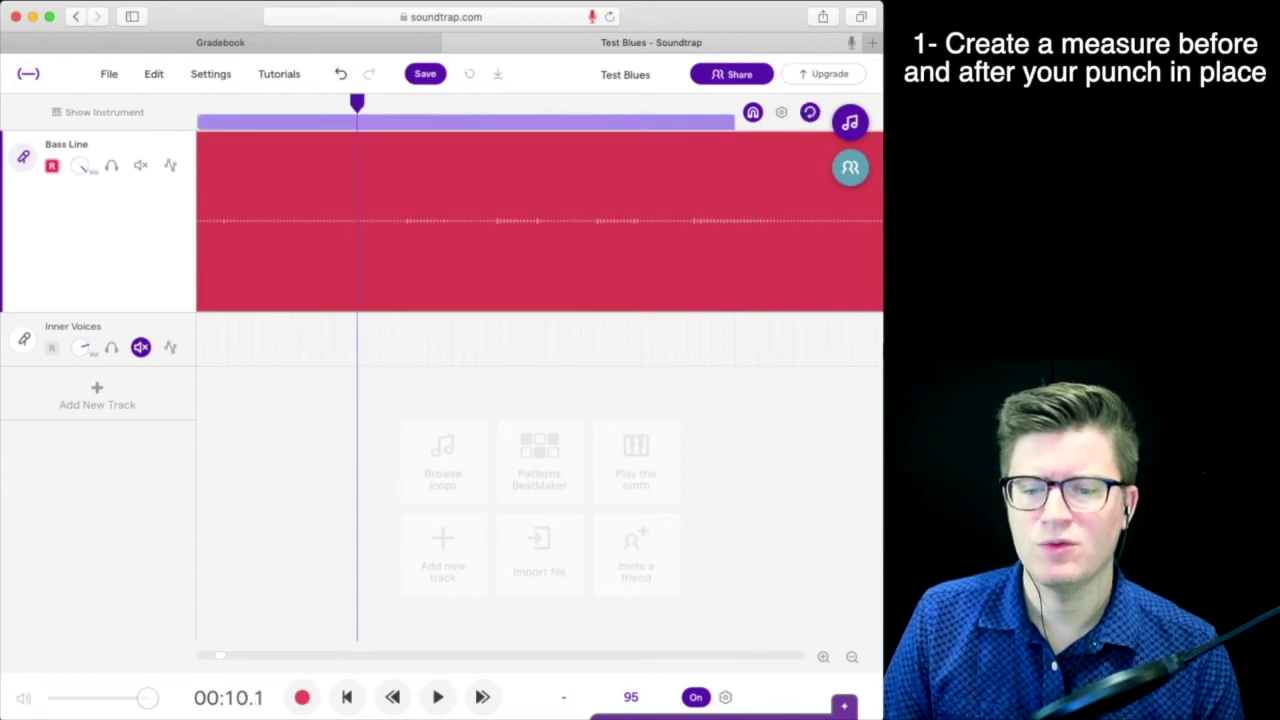
{"action": "left_click", "coordinate": [823, 657]}
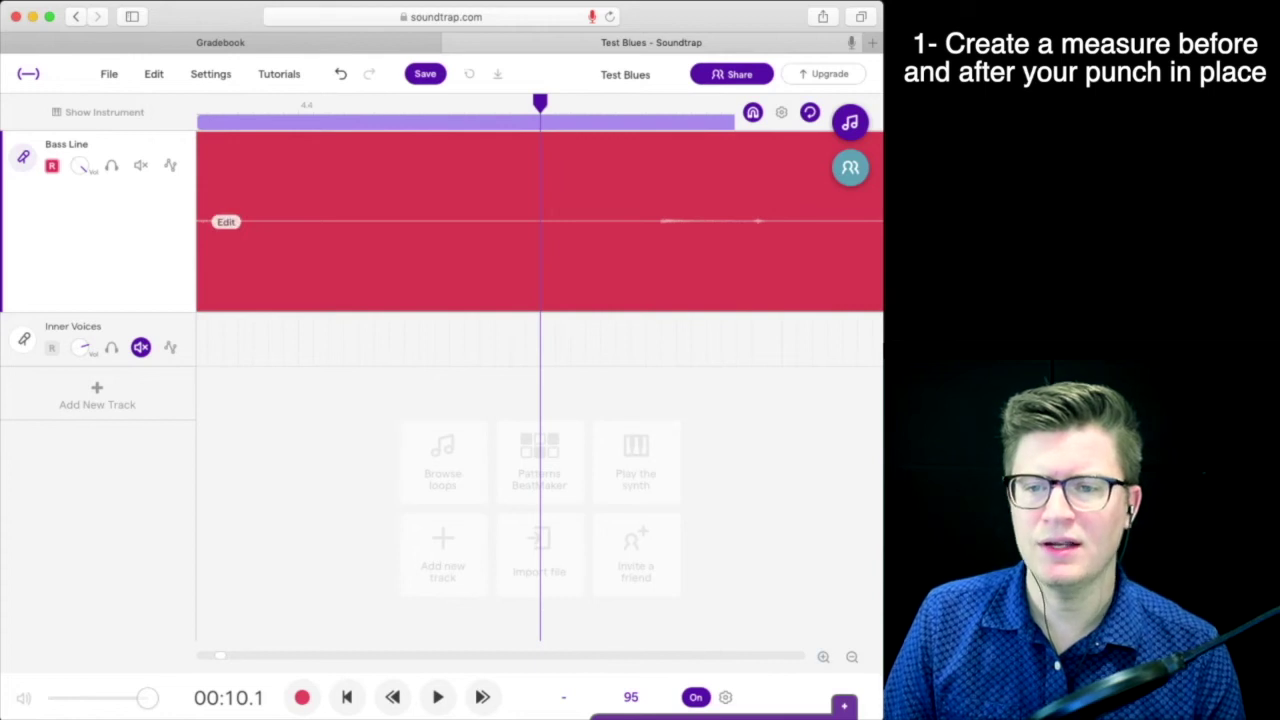
{"action": "left_click_drag", "start_coordinate": [97, 311], "coordinate": [97, 465]}
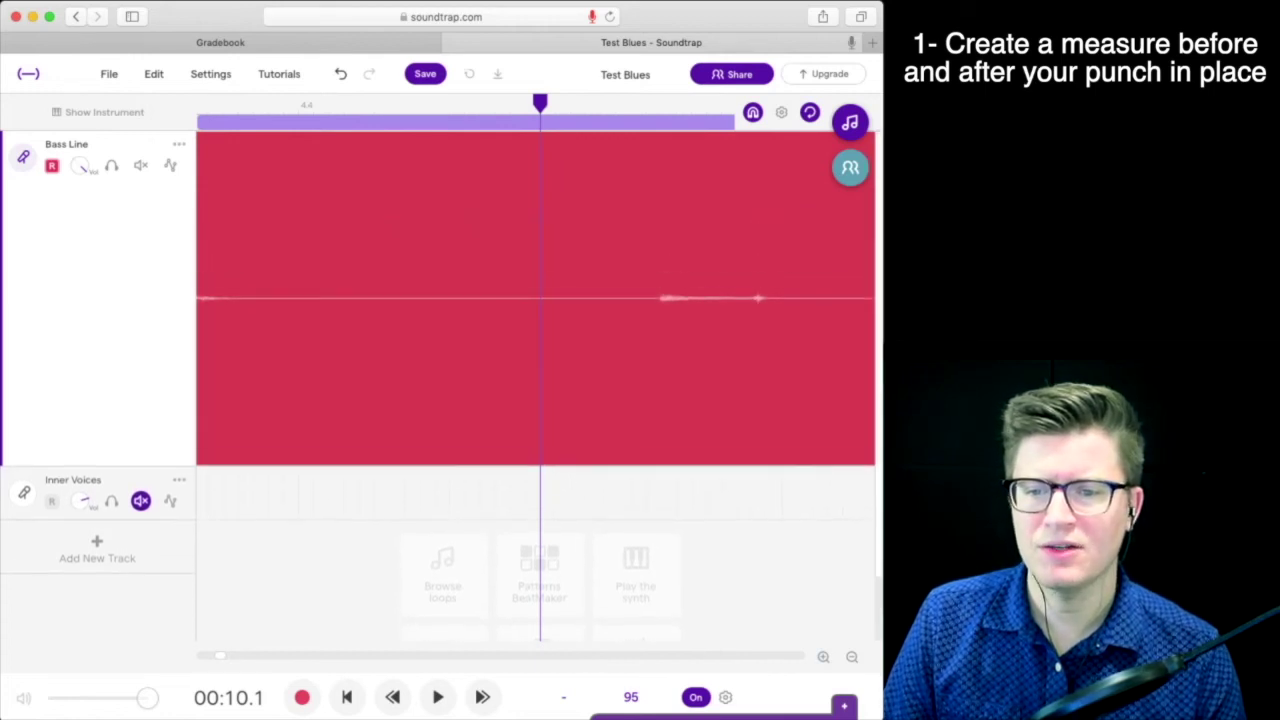
Step: With snapping off, shift the Bass Line take earlier so its transient meets the measure 5 downbeat, and play it back
{"action": "scroll", "coordinate": [536, 298], "scroll_direction": "right", "scroll_amount": 5}
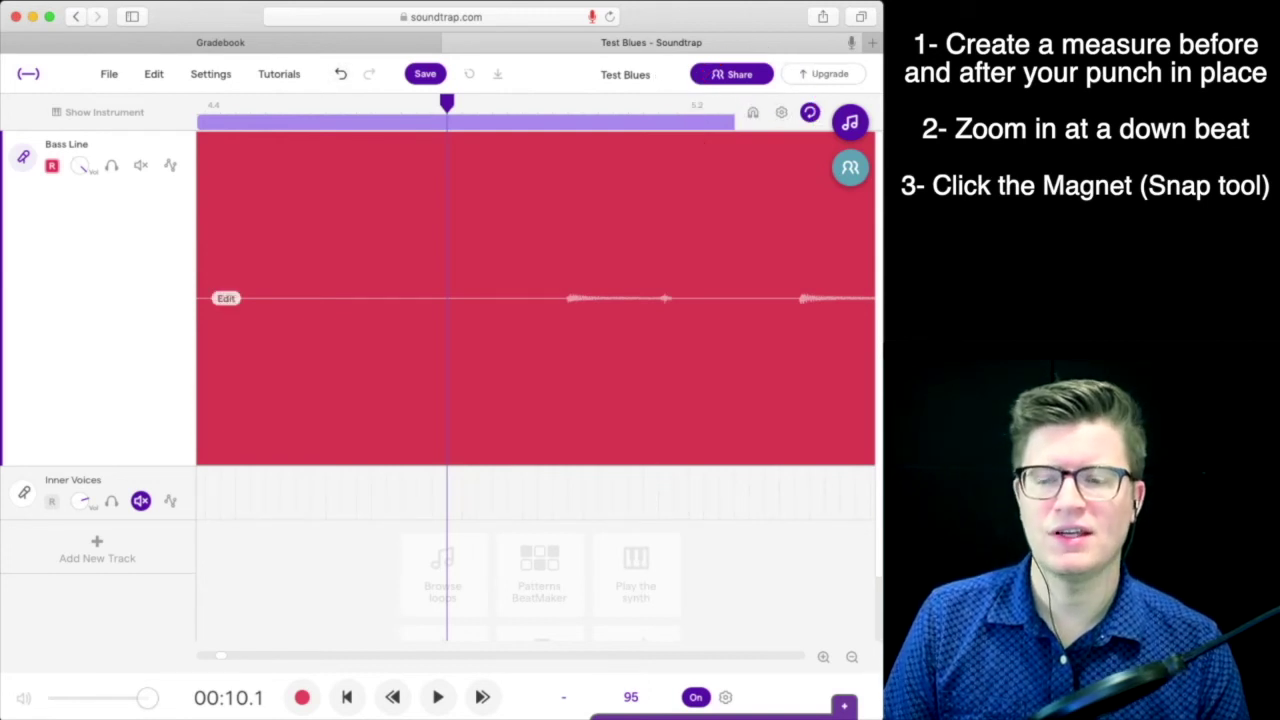
{"action": "left_click_drag", "start_coordinate": [568, 298], "coordinate": [544, 298]}
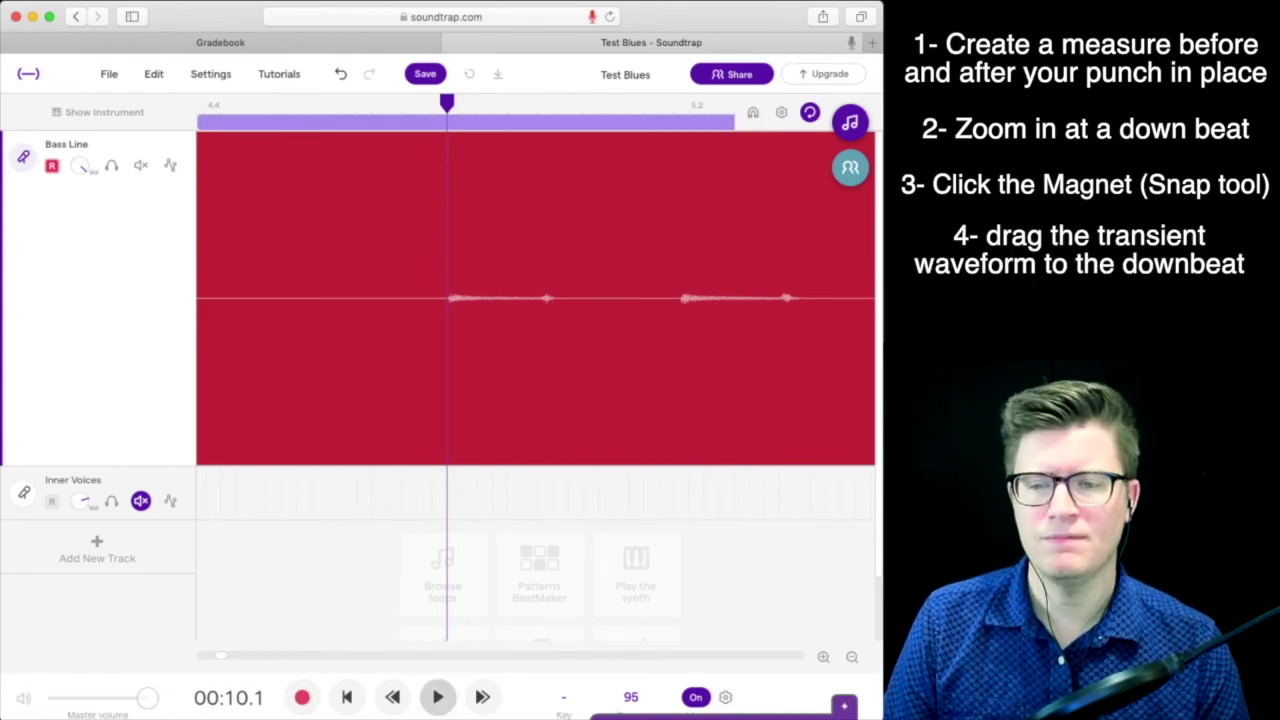
{"action": "key", "text": "space"}
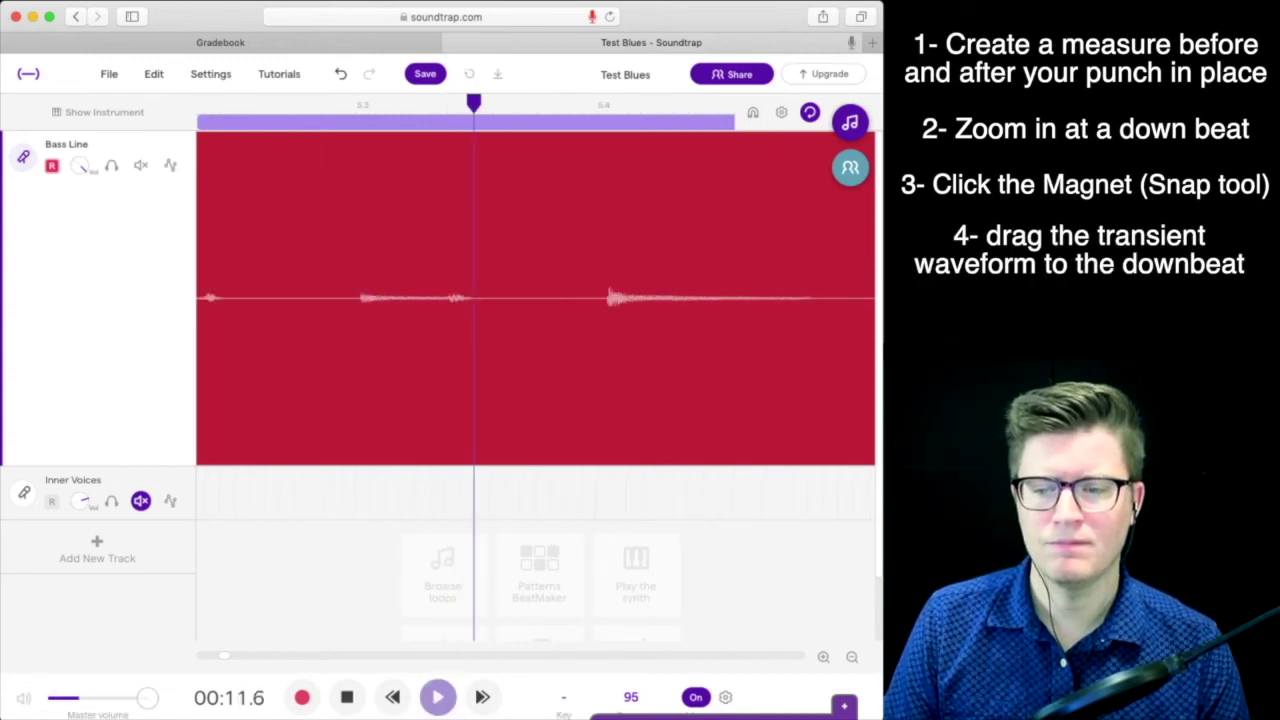
{"action": "key", "text": "space"}
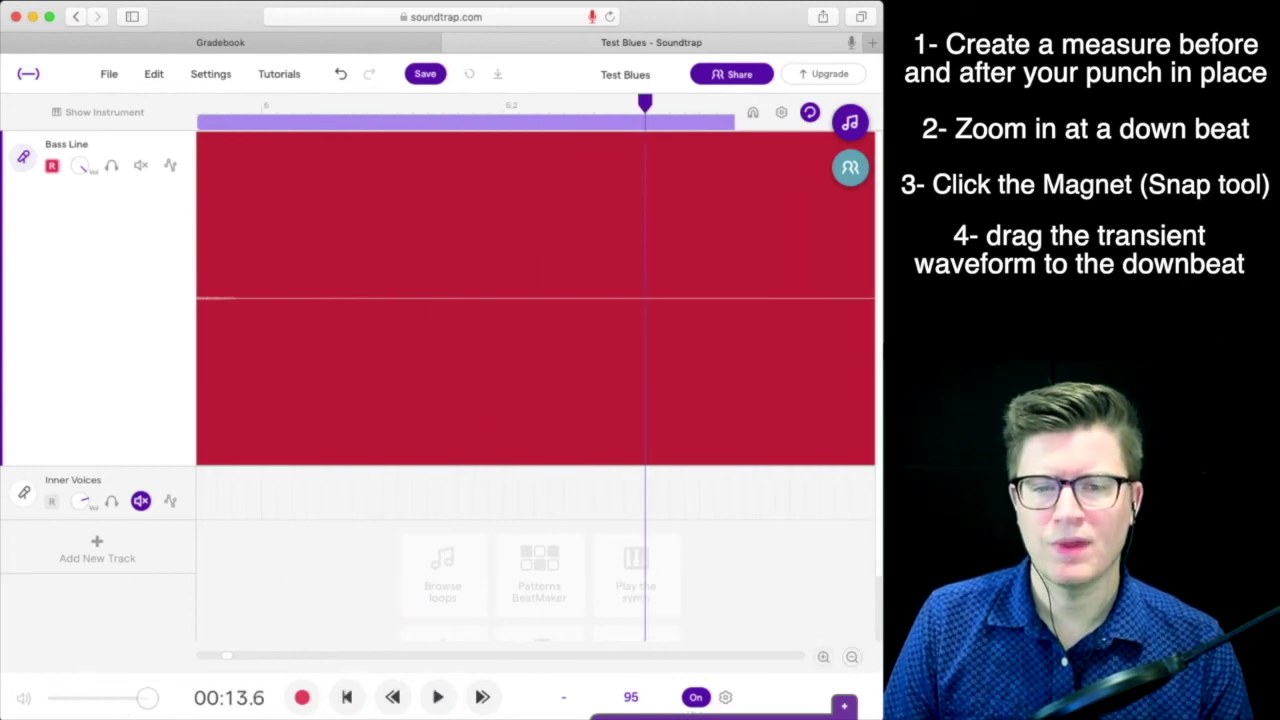
Step: With snapping back on, narrow the loop region to measure 5 only and play the loop
{"action": "left_click", "coordinate": [753, 112]}
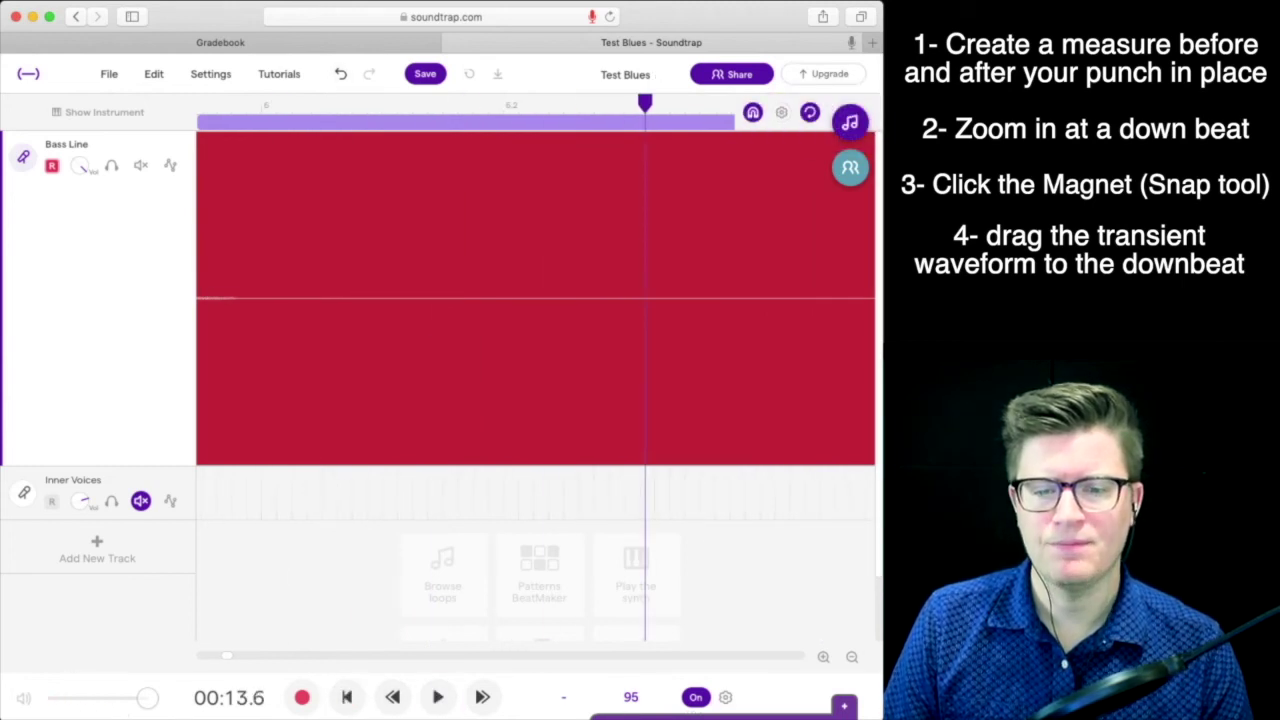
{"action": "left_click", "coordinate": [852, 657]}
{"action": "left_click", "coordinate": [852, 657]}
{"action": "left_click", "coordinate": [852, 657]}
{"action": "left_click", "coordinate": [852, 657]}
{"action": "left_click", "coordinate": [852, 657]}
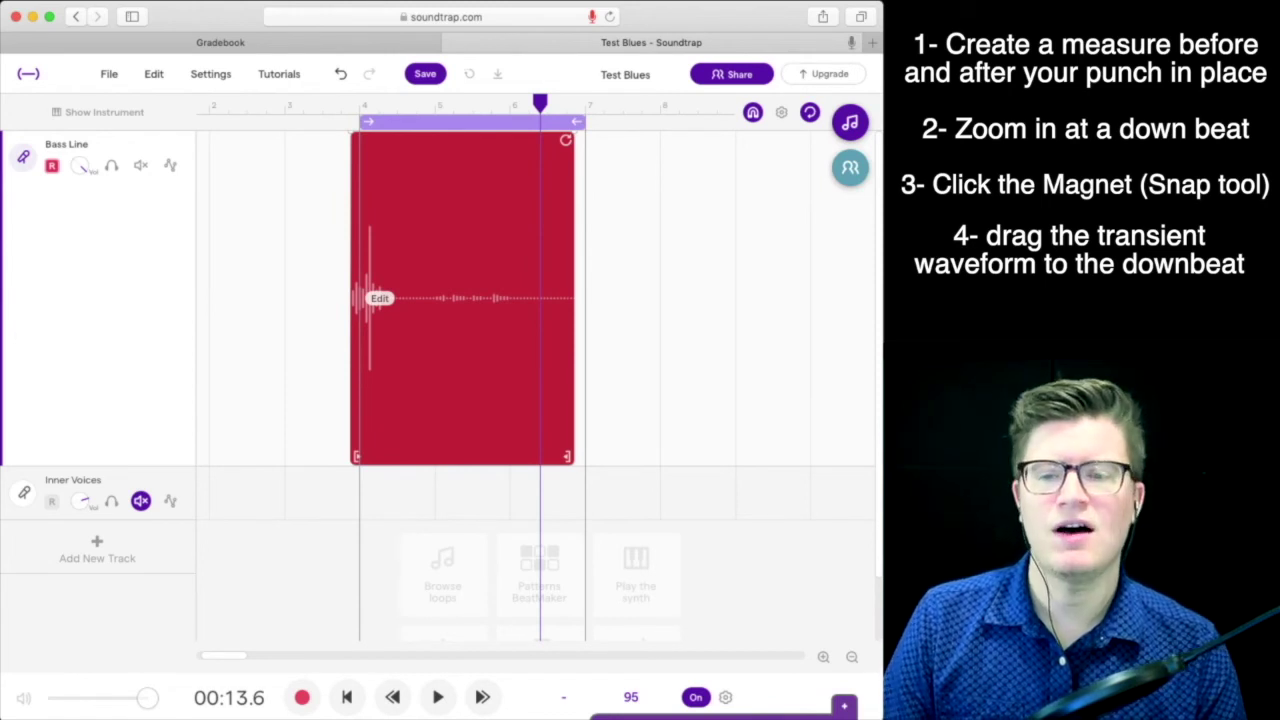
{"action": "left_click_drag", "start_coordinate": [577, 121], "coordinate": [501, 121]}
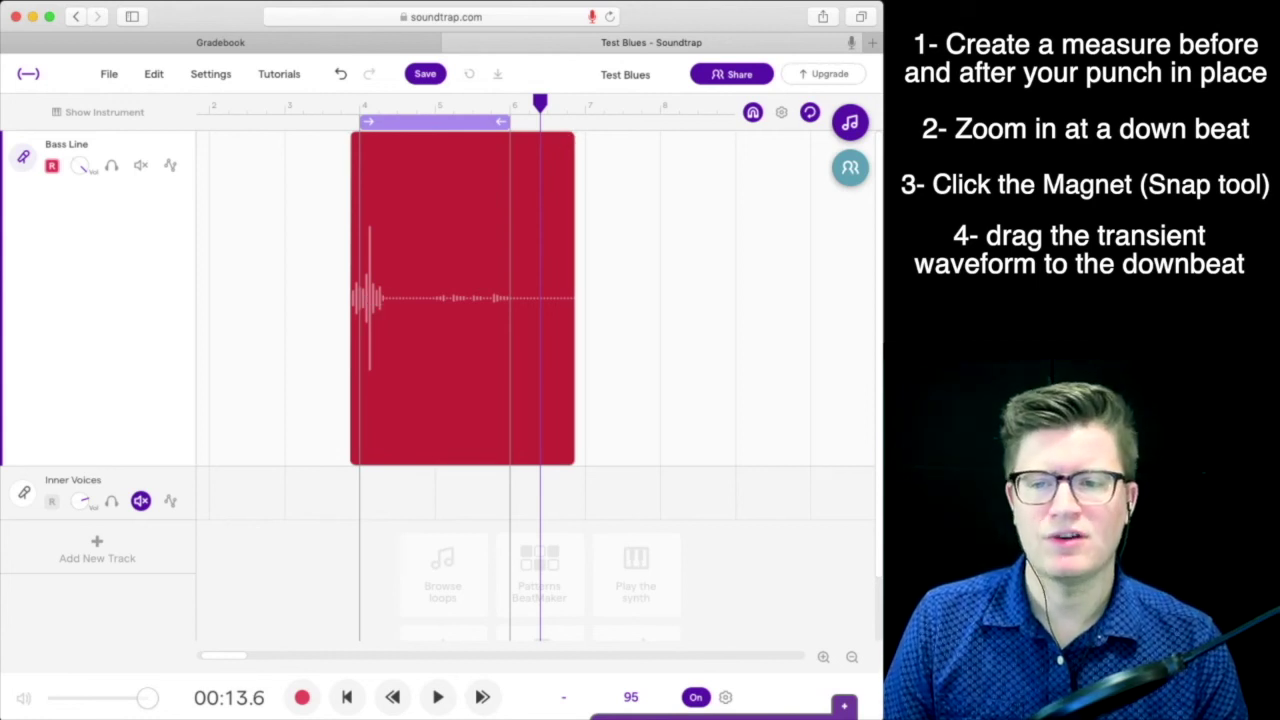
{"action": "left_click_drag", "start_coordinate": [368, 121], "coordinate": [443, 121]}
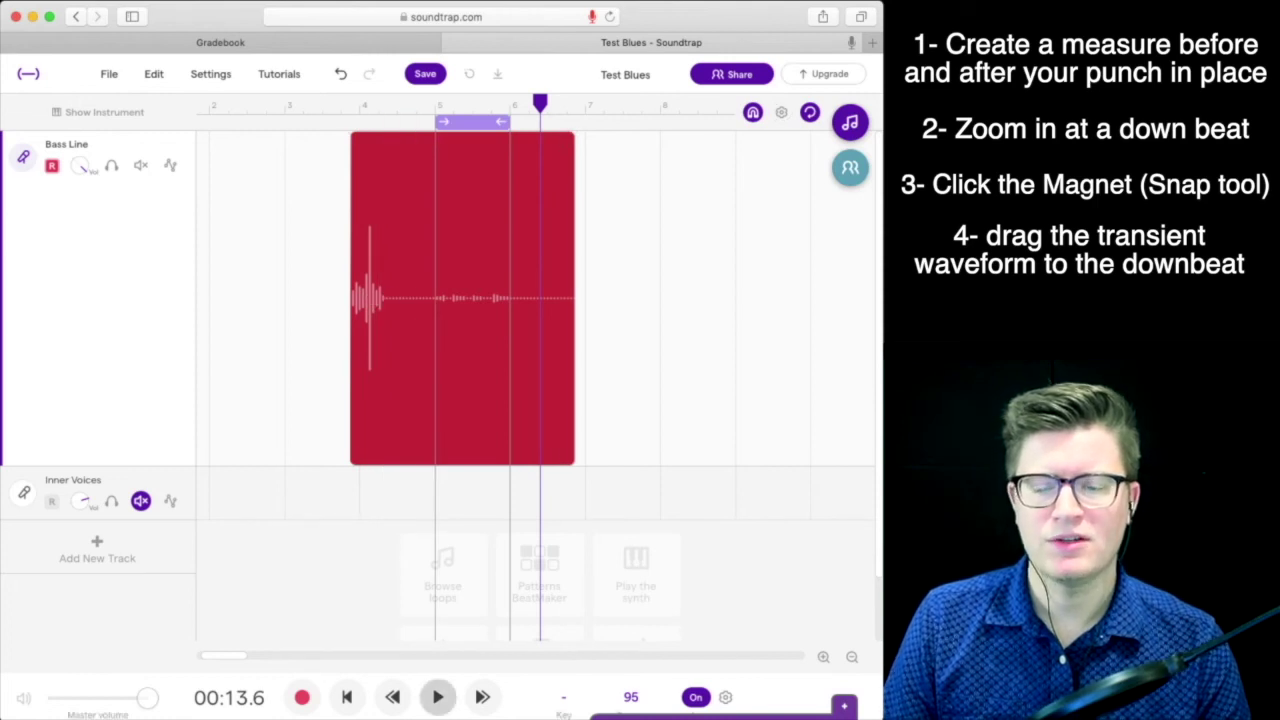
{"action": "left_click", "coordinate": [438, 697]}
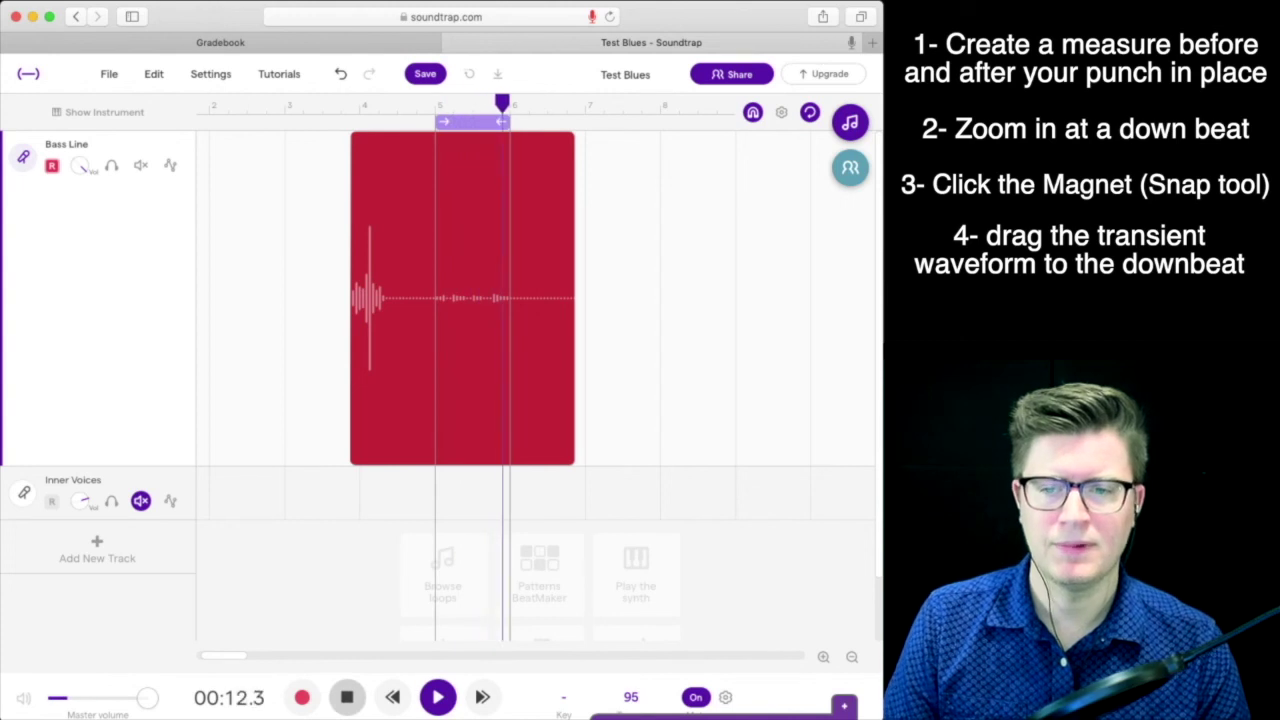
{"action": "left_click", "coordinate": [347, 697]}
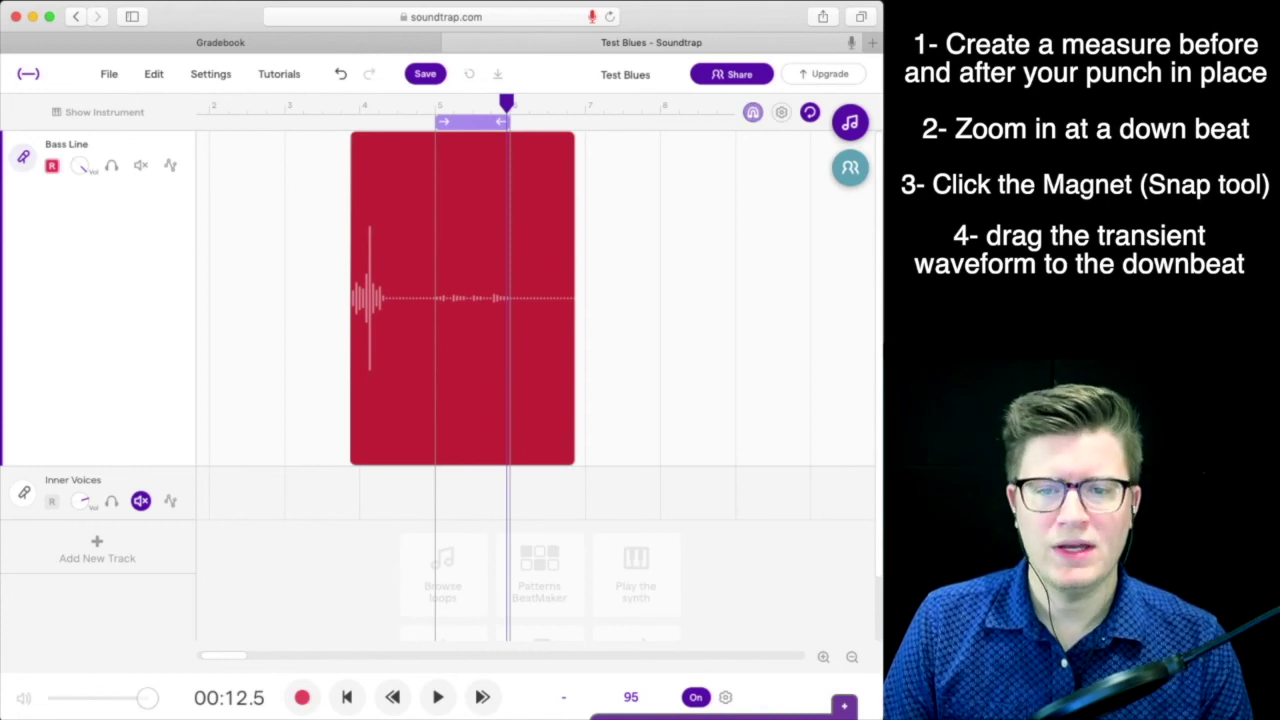
Step: Turn off snapping and zoom in on the Bass Line take near the end of measure 5
{"action": "left_click", "coordinate": [752, 112]}
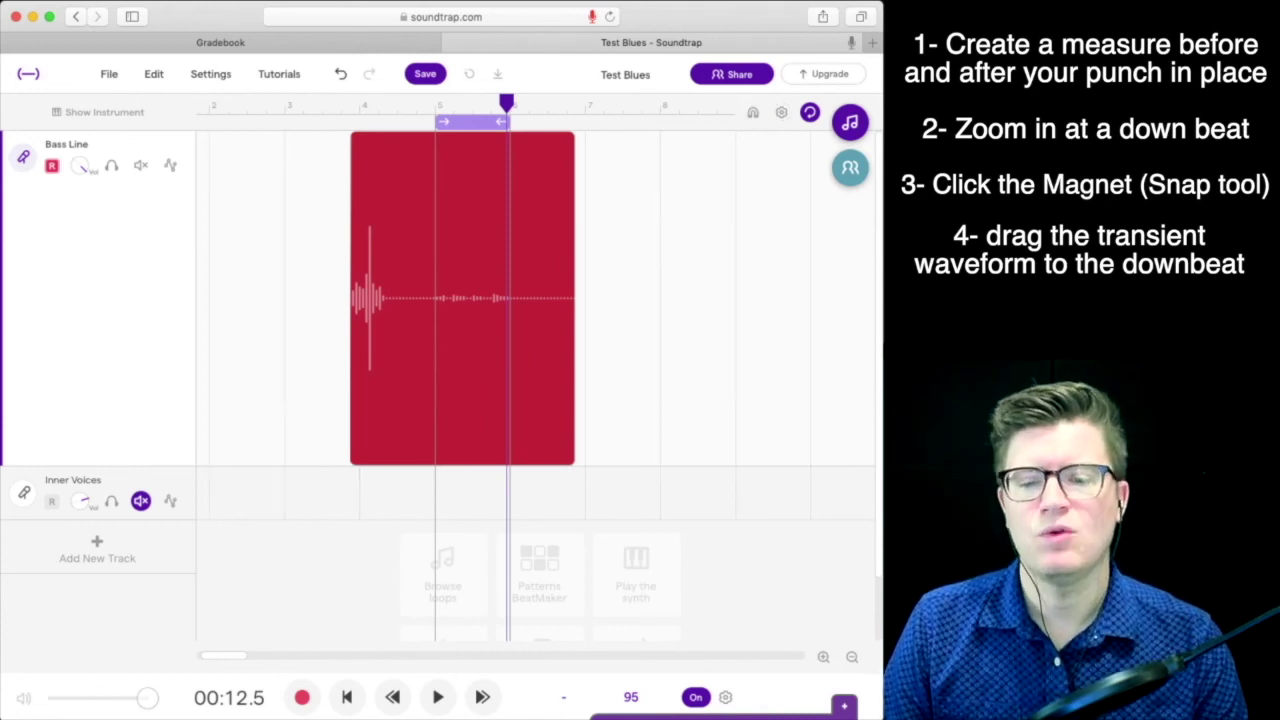
{"action": "left_click", "coordinate": [823, 657]}
{"action": "left_click", "coordinate": [823, 657]}
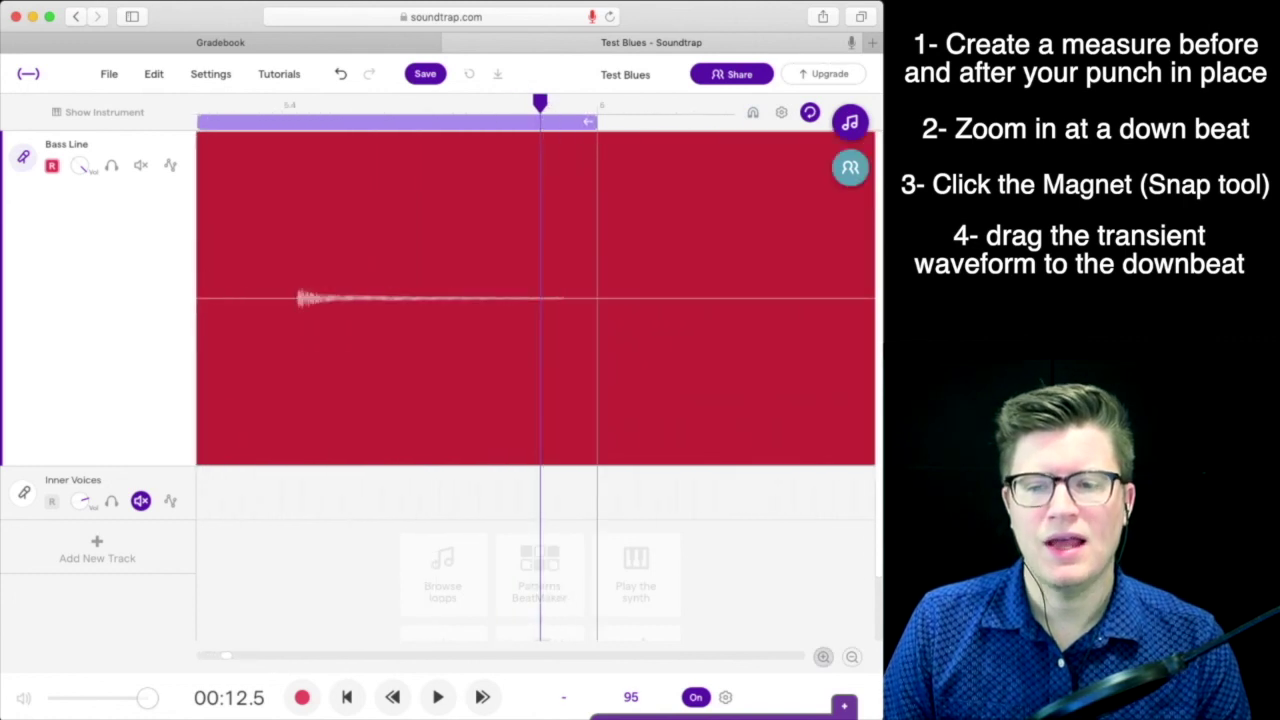